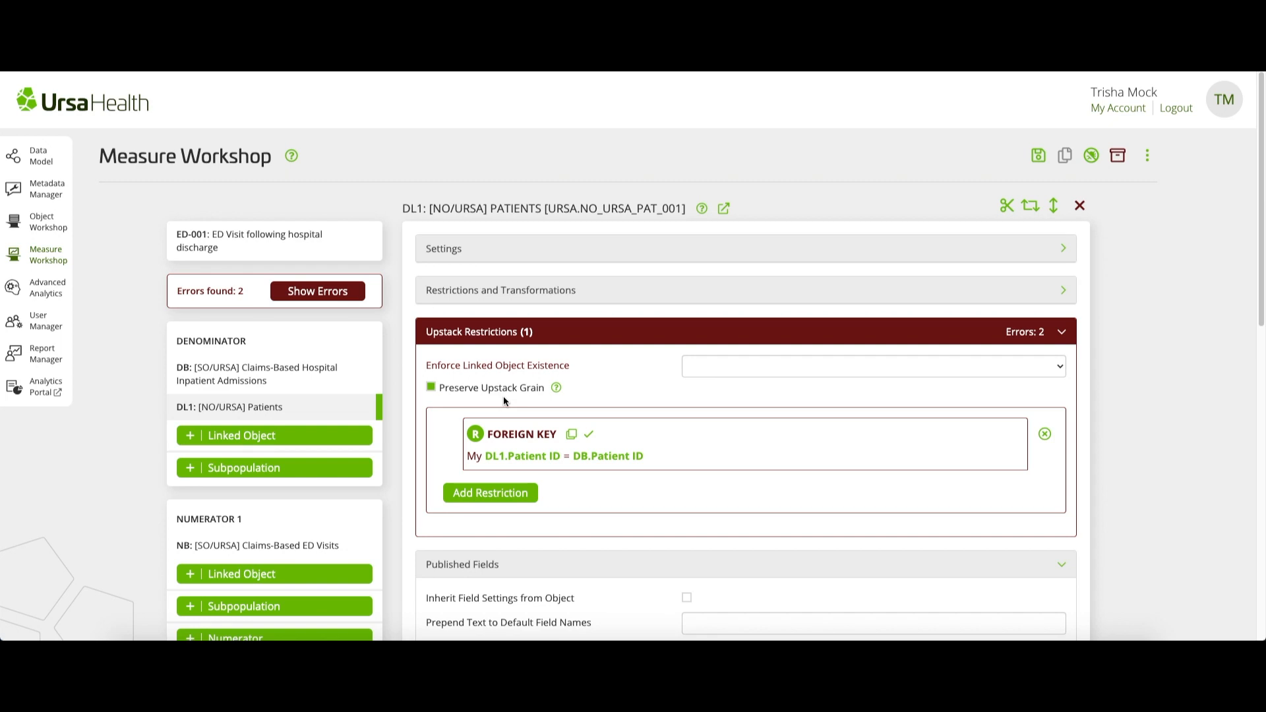
Set the Patients object's linked object existence to "Instance(s) of Linked Object May Exist" and confirm the autogenerated Patient ID foreign key restriction
scroll(504, 396, "down", 1)
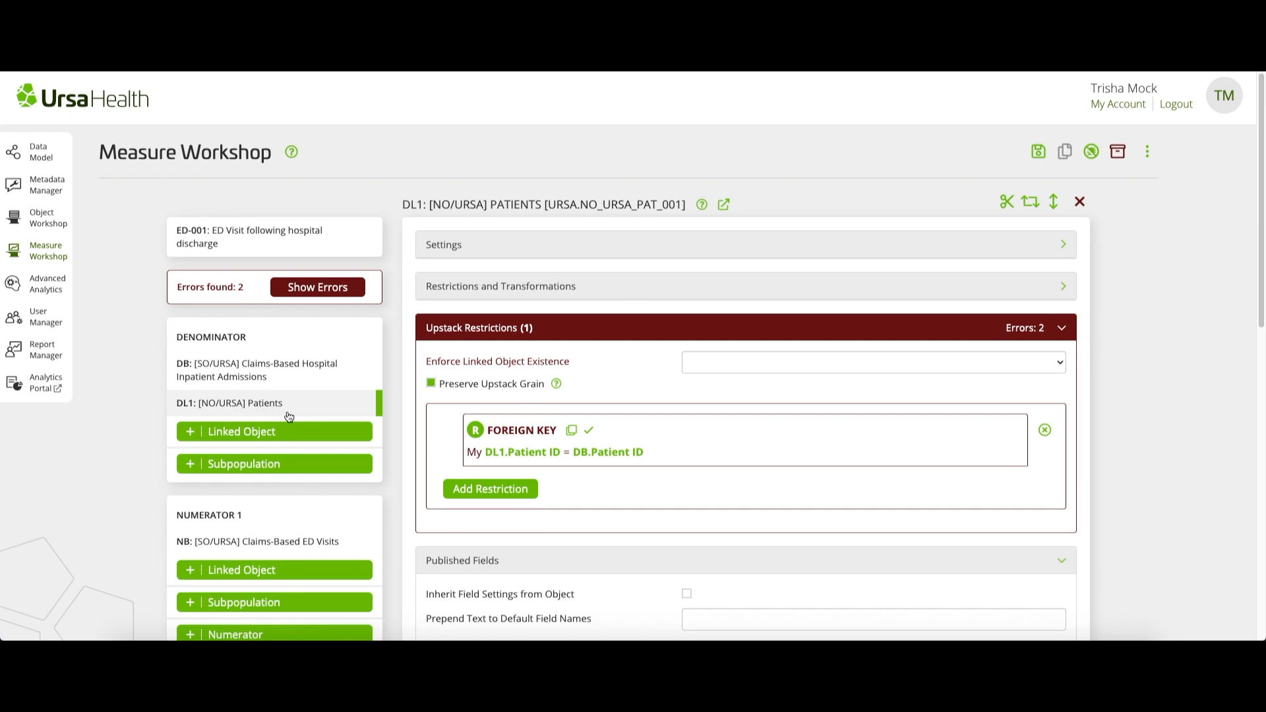
left_click(736, 363)
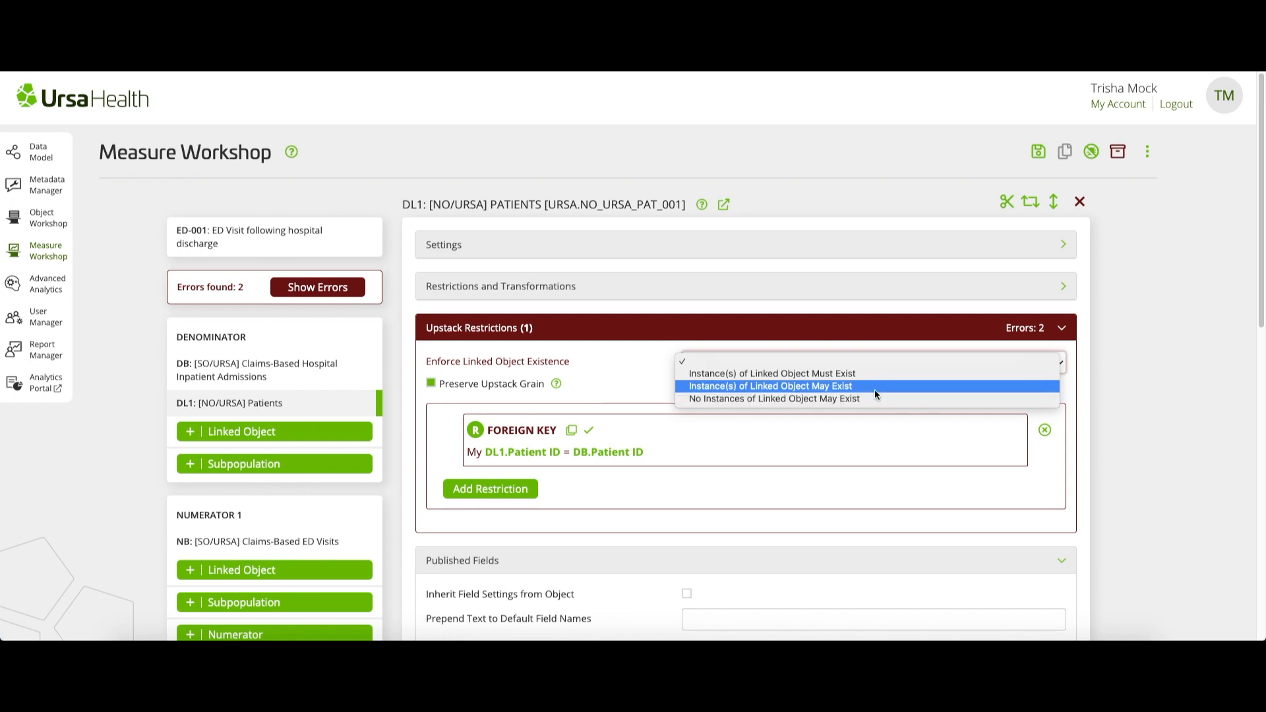
left_click(875, 389)
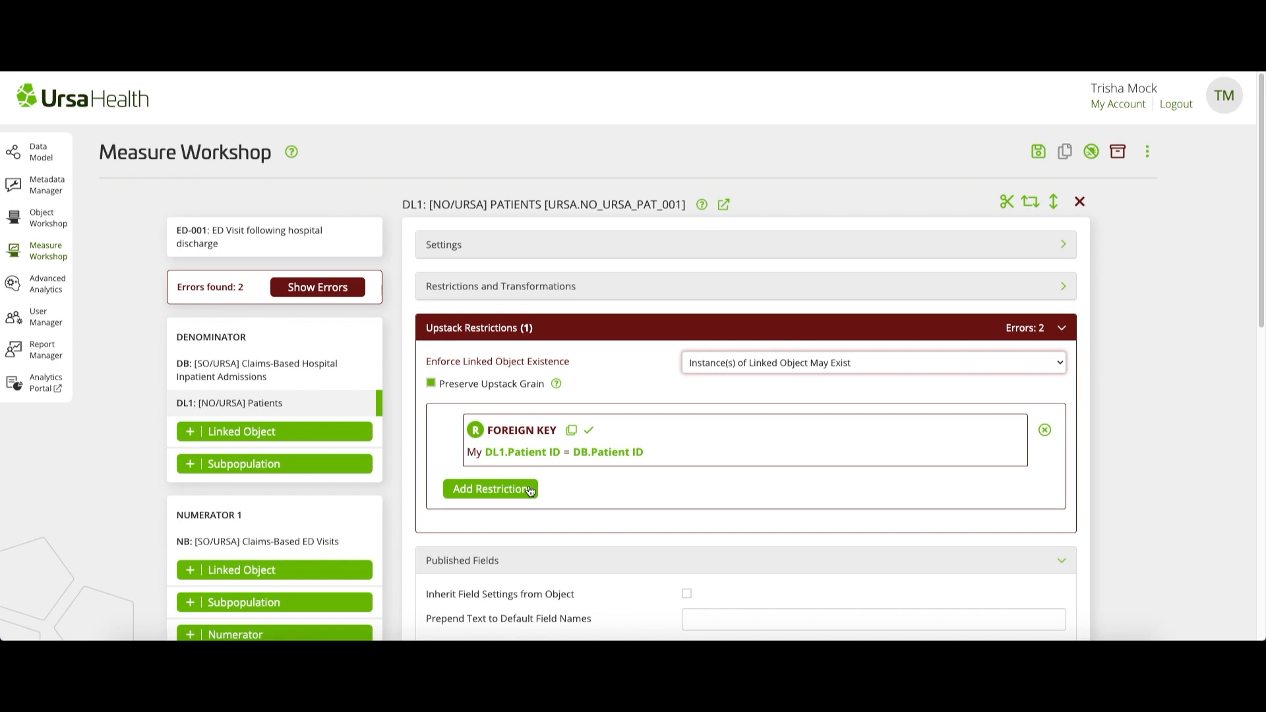
left_click(591, 432)
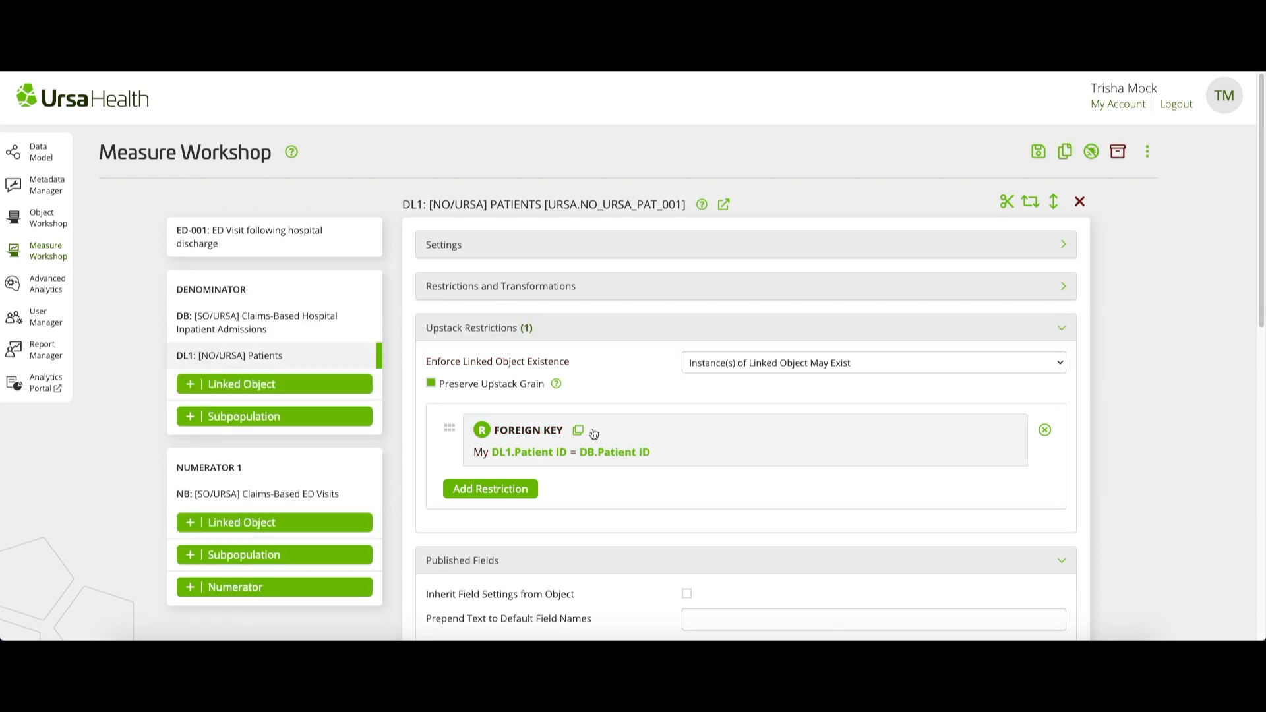
left_click(482, 489)
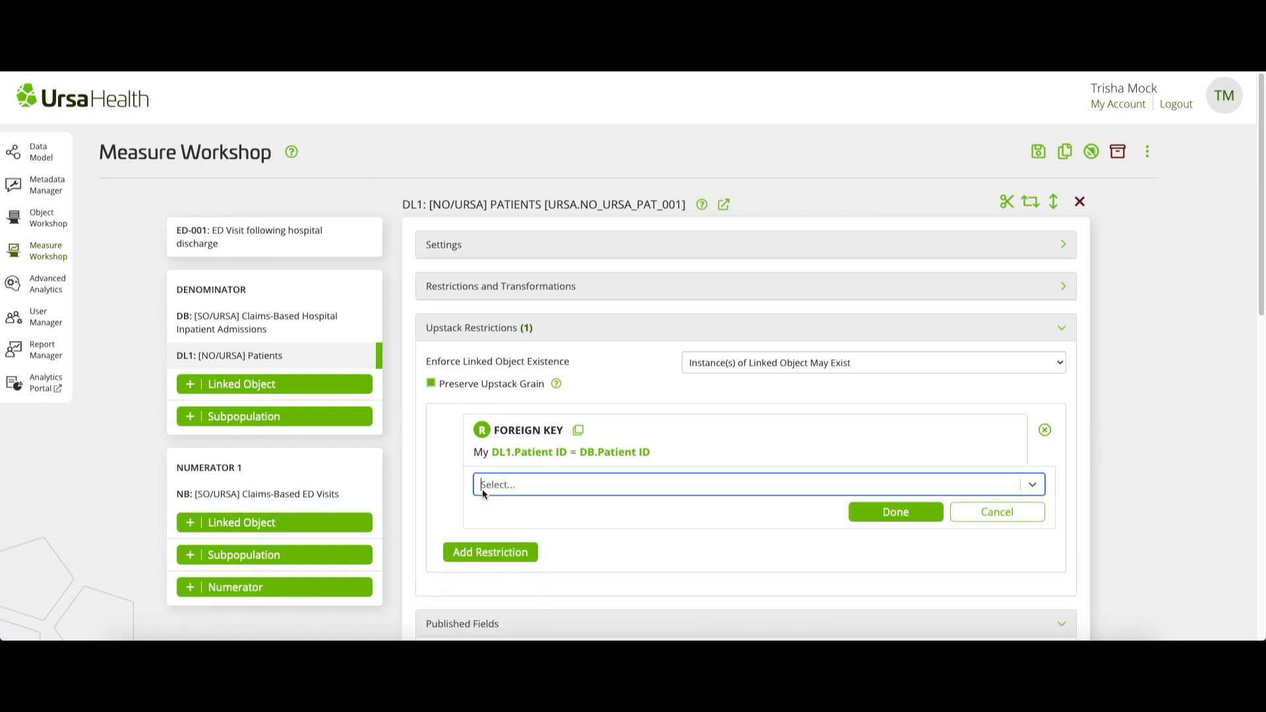
left_click(554, 488)
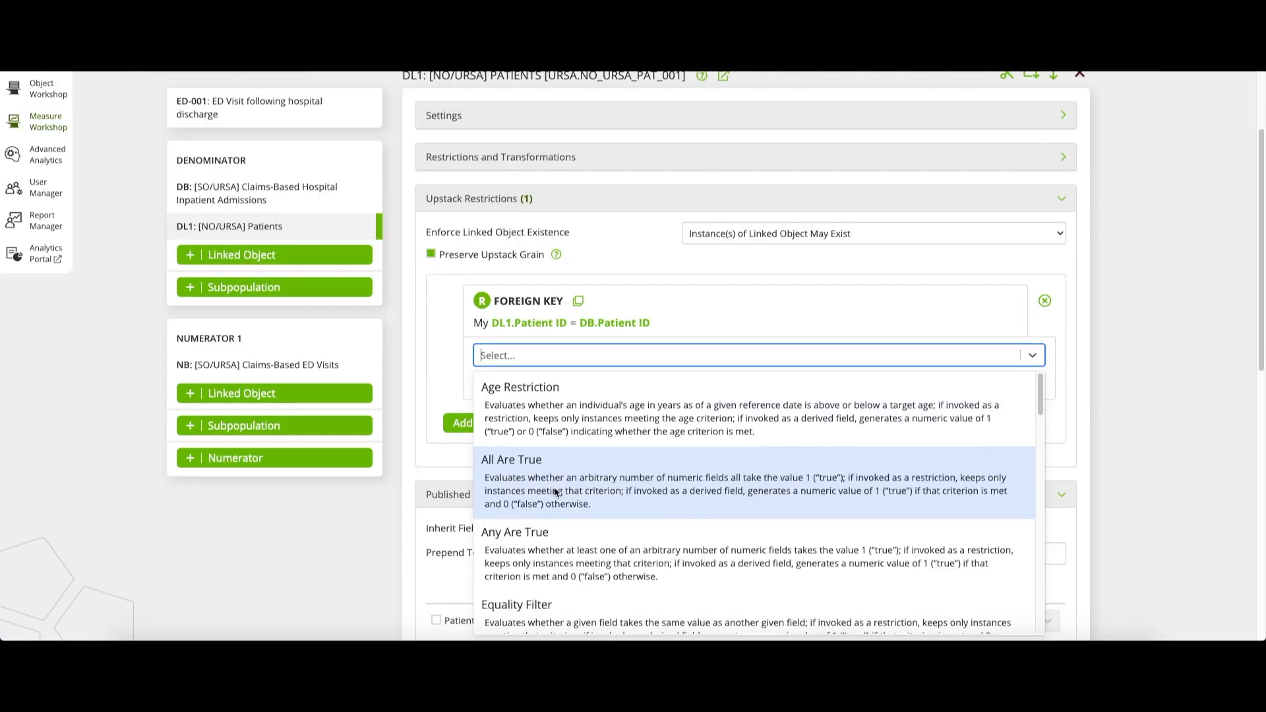
type("forei")
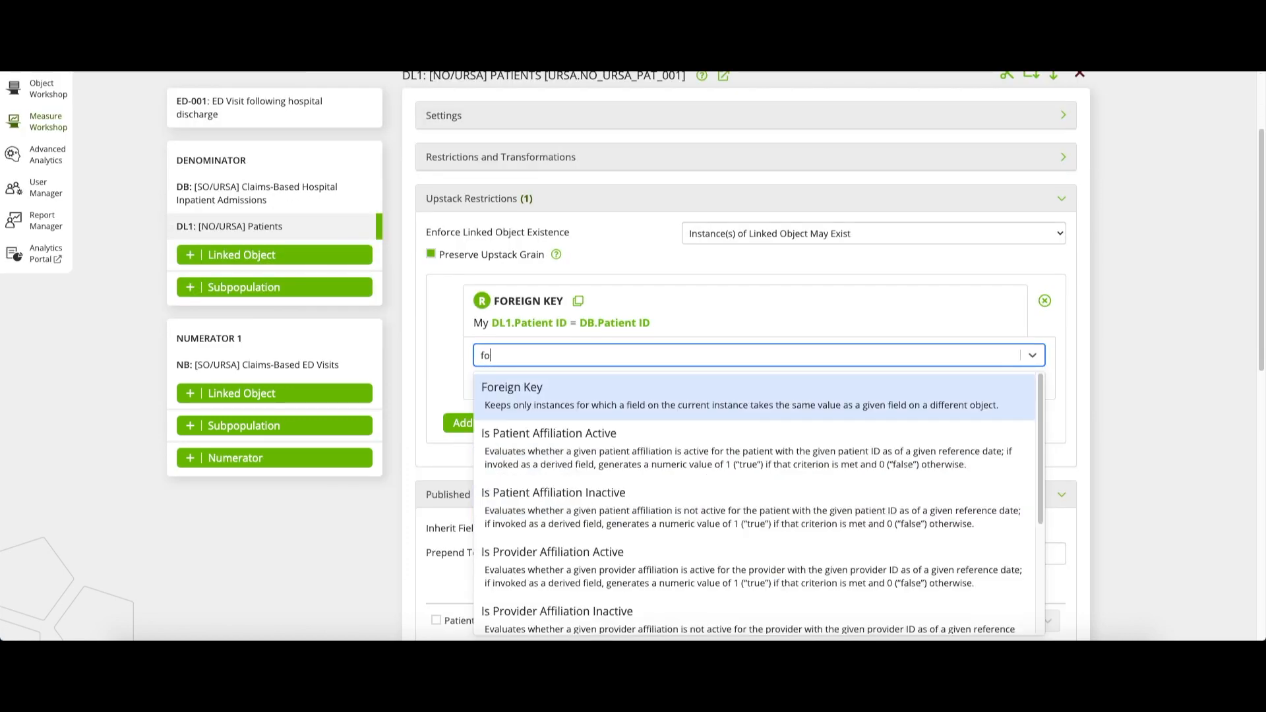
left_click(658, 394)
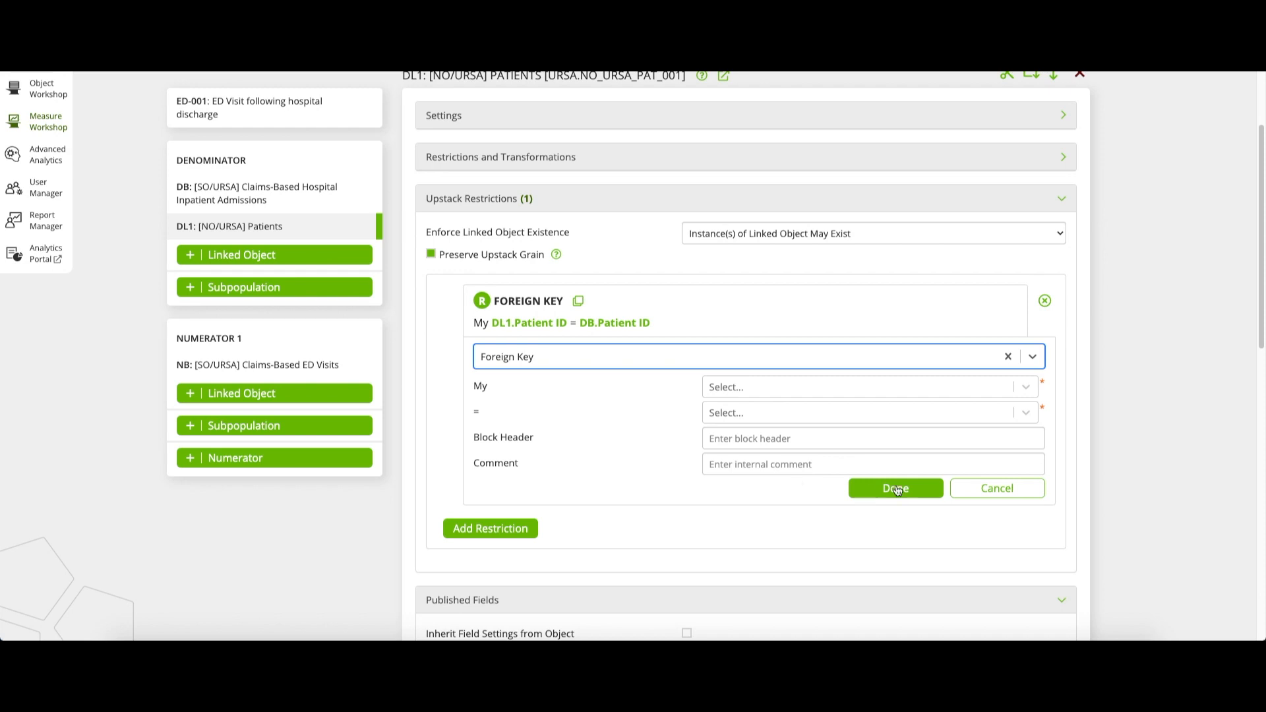
left_click(997, 488)
scroll(781, 358, "up", 1)
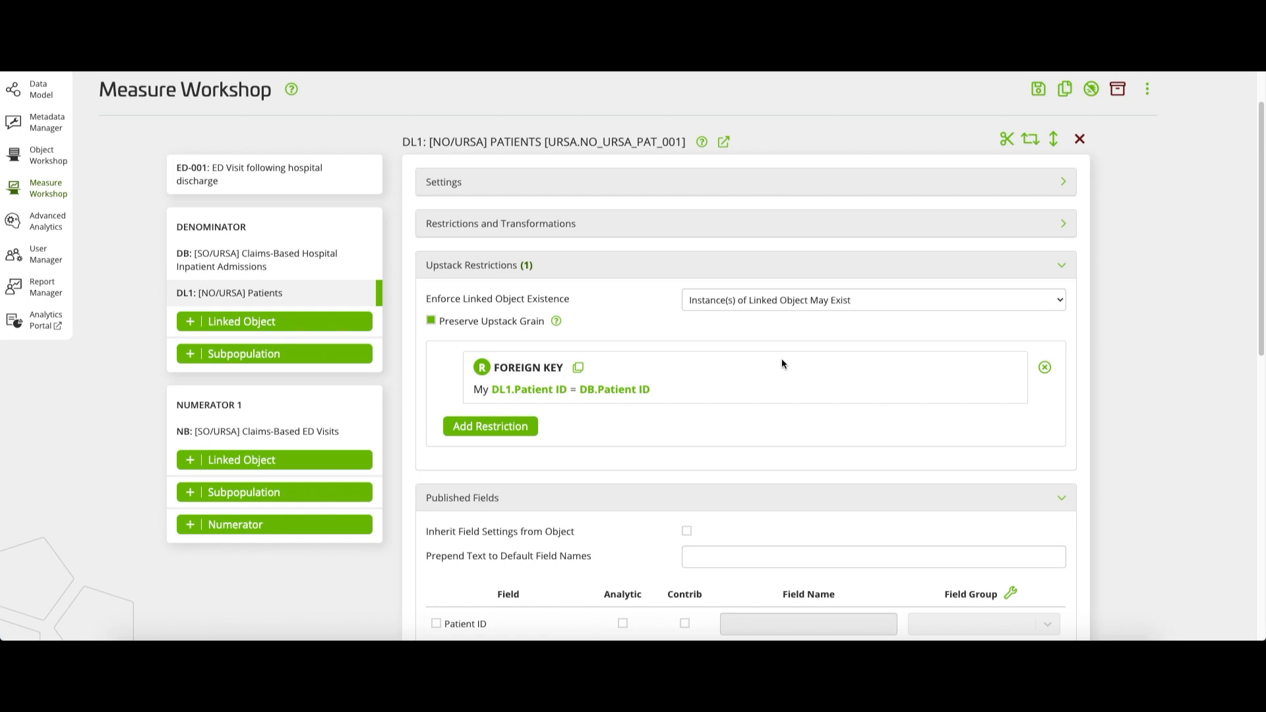
Publish all Patients fields except Patient ID by enabling inherited field settings, disabling inheritance again and excluding Patient ID
left_click(624, 269)
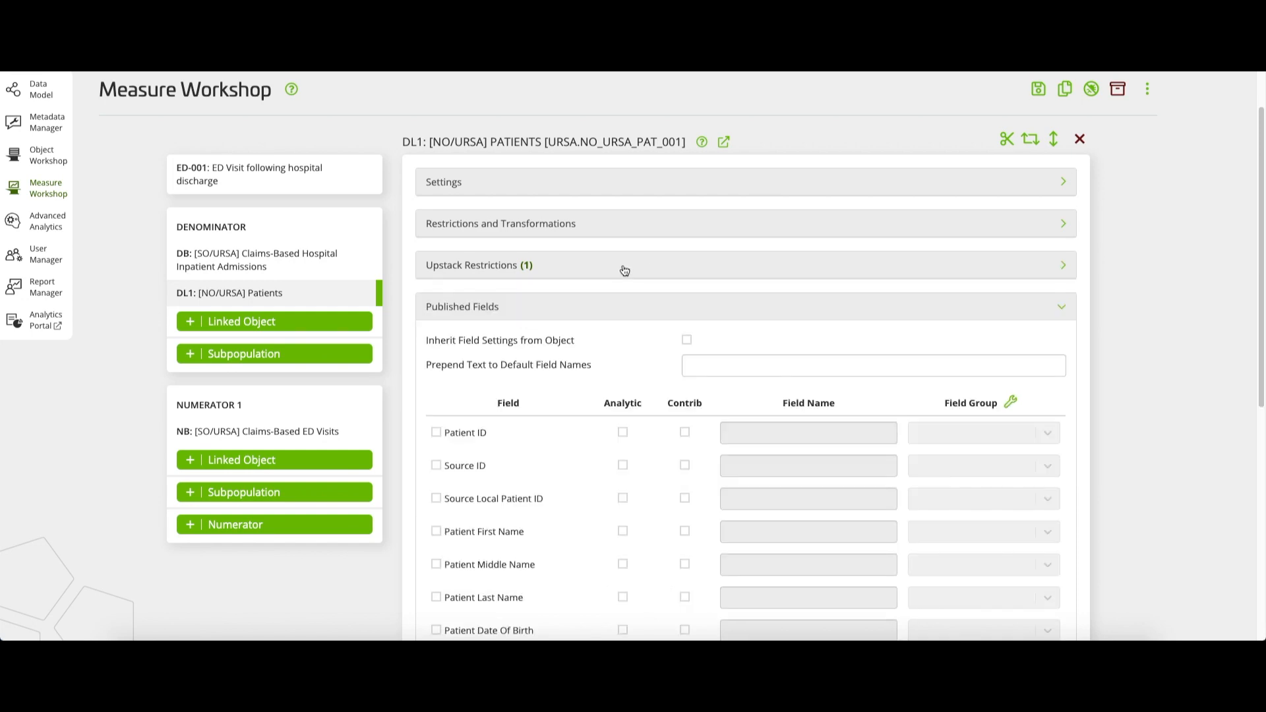
left_click(687, 339)
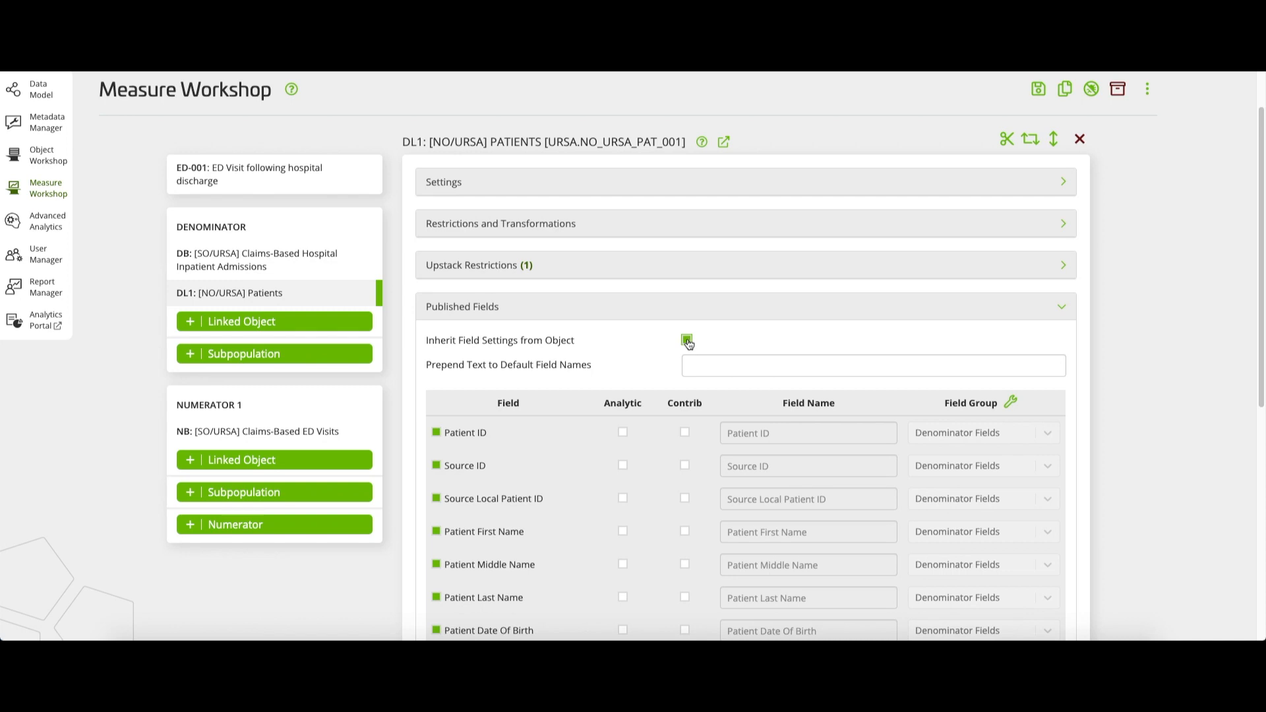
left_click(686, 340)
scroll(688, 343, "down", 3)
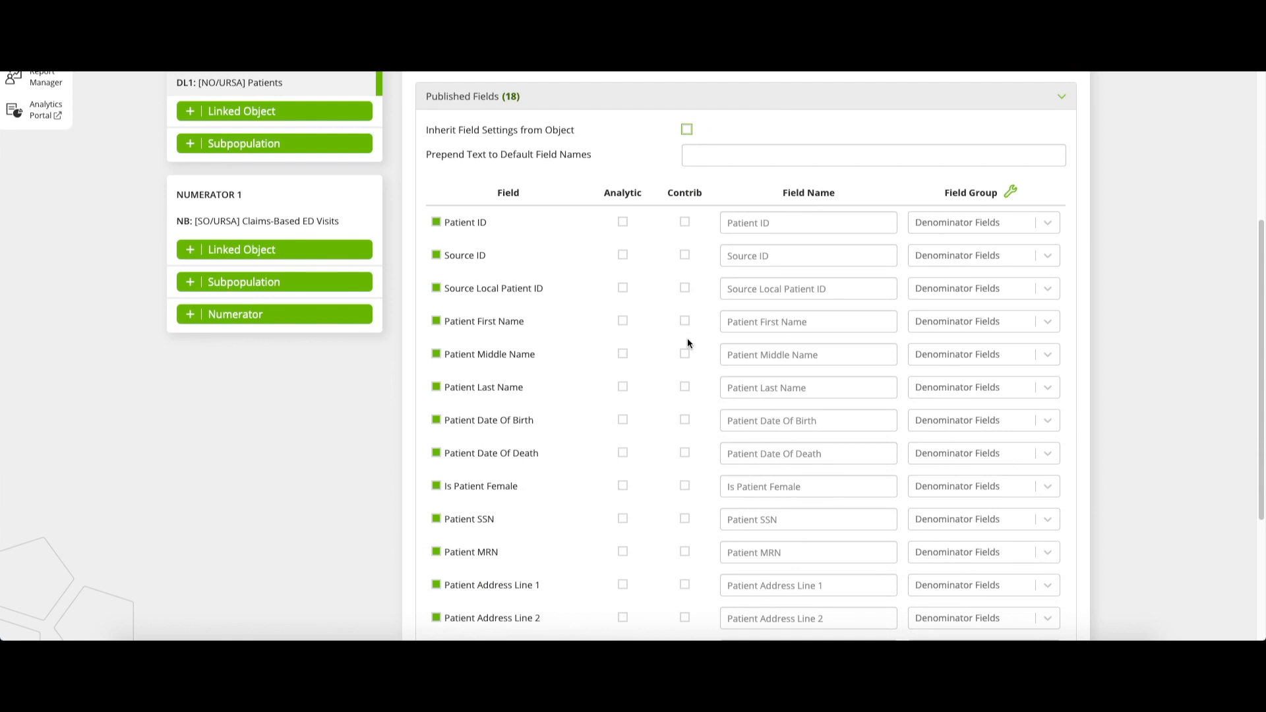
left_click(437, 223)
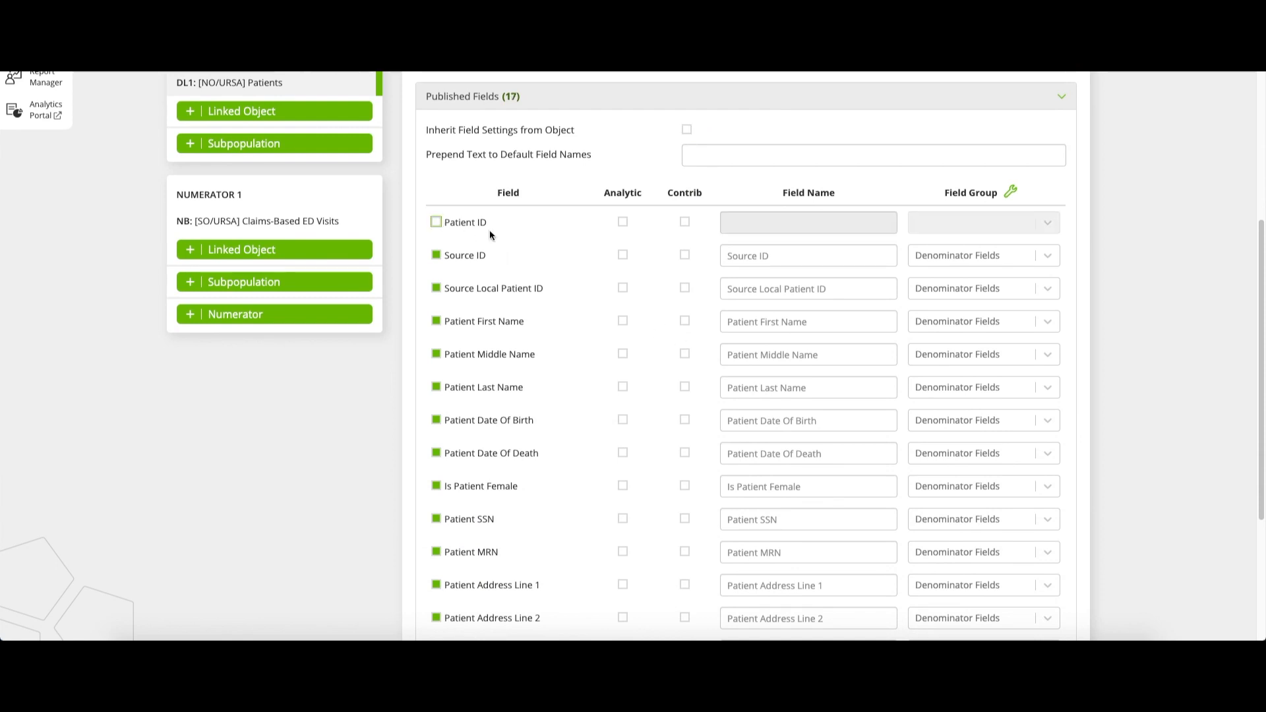
left_click(595, 106)
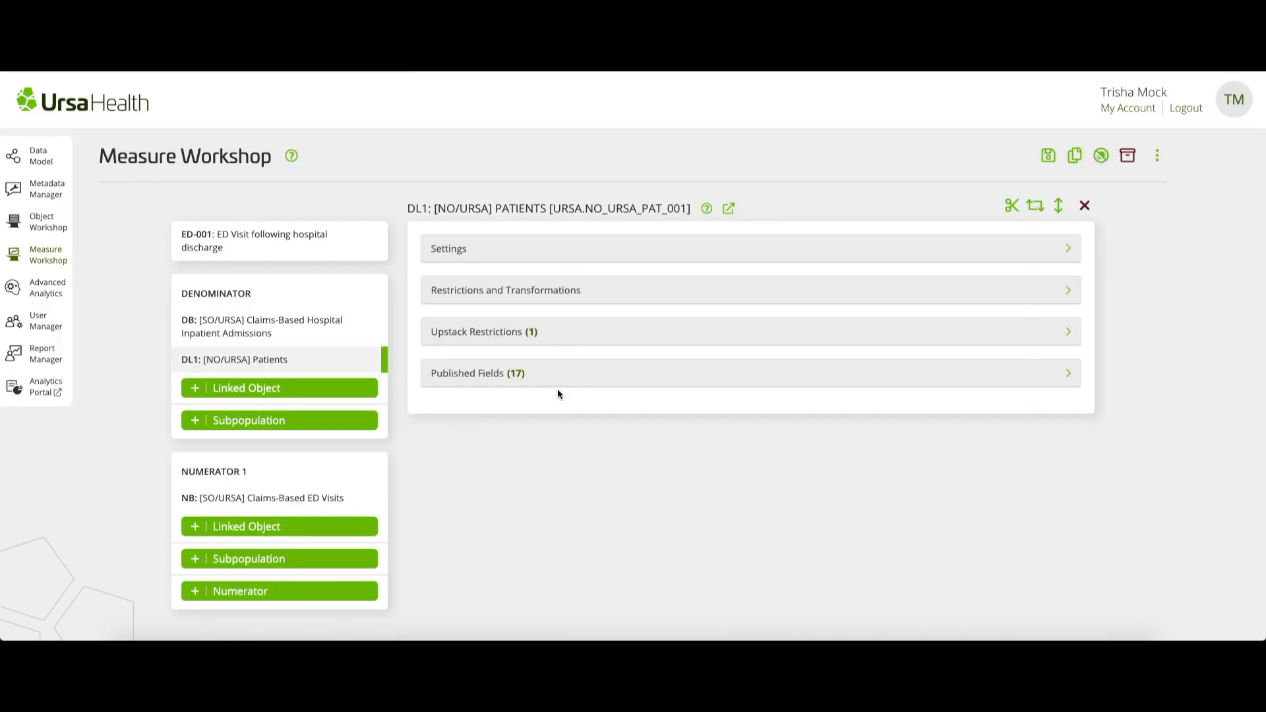
Add a second denominator subpopulation based on the object [SO/URSA] Claims Associated with Hospital Inpatient Admission
left_click(322, 423)
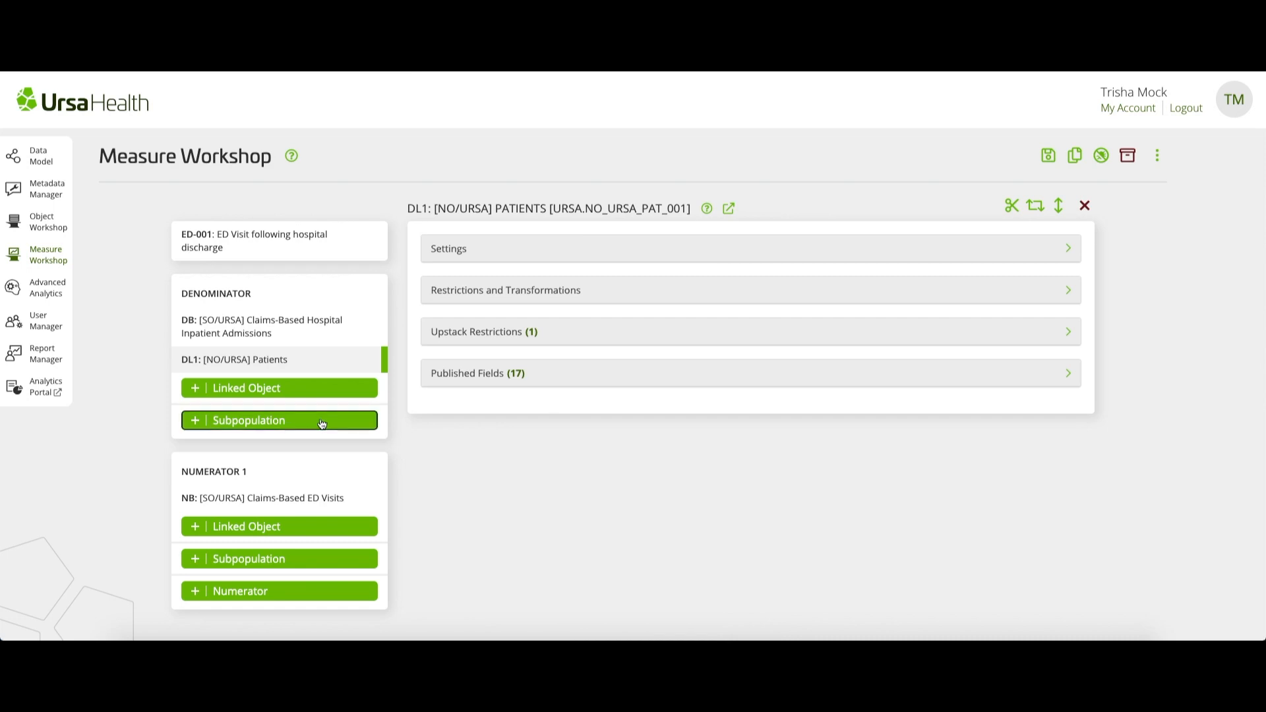
left_click(634, 248)
type("[SO/")
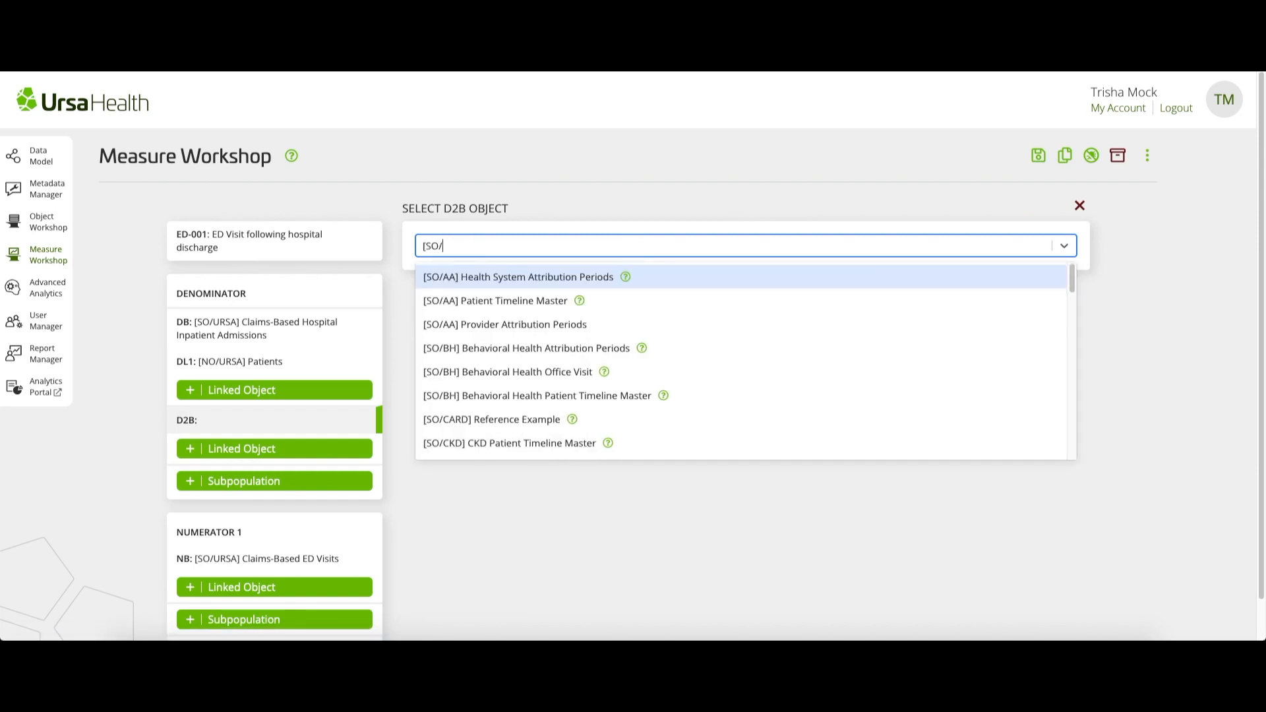
type("URSA] Claims")
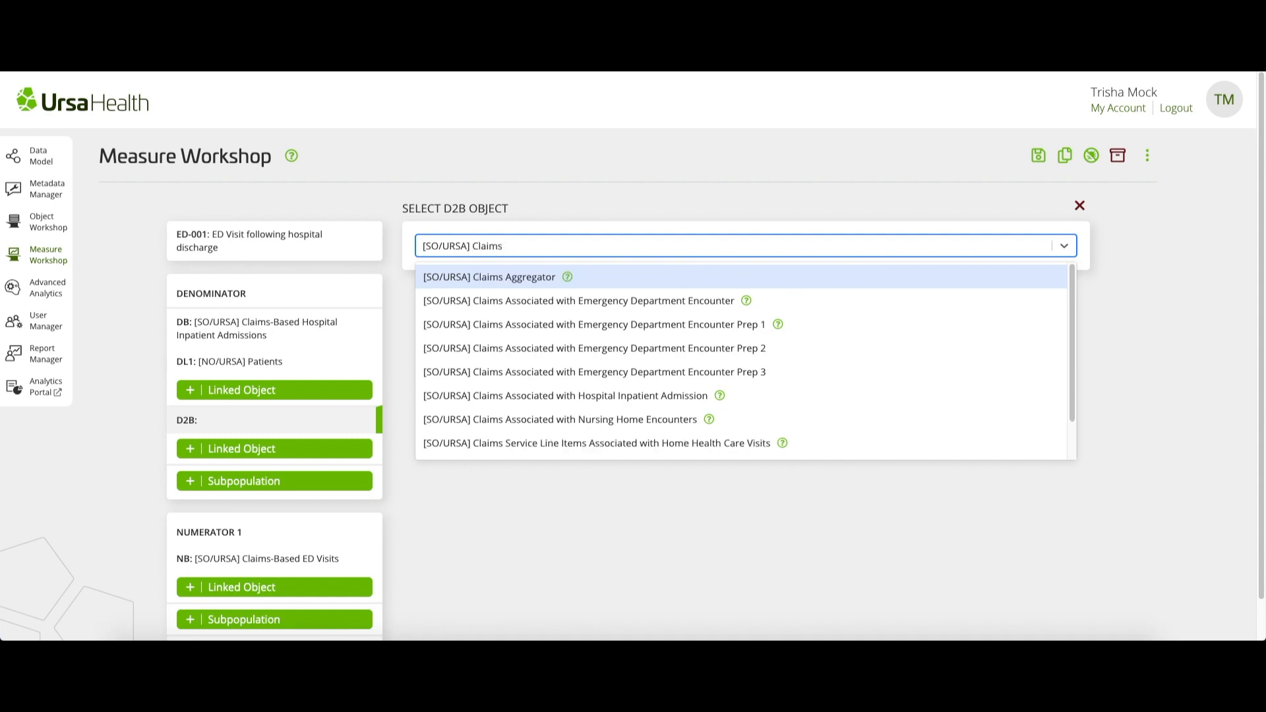
type(" Associa")
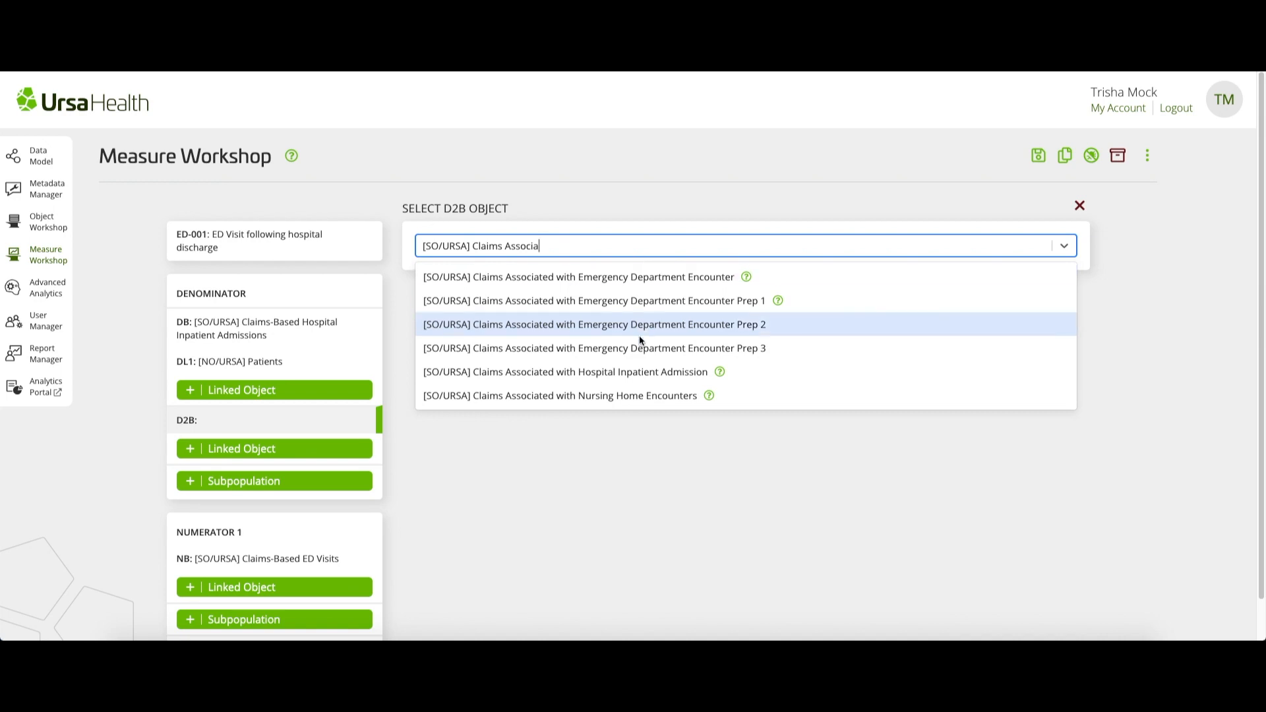
left_click(639, 374)
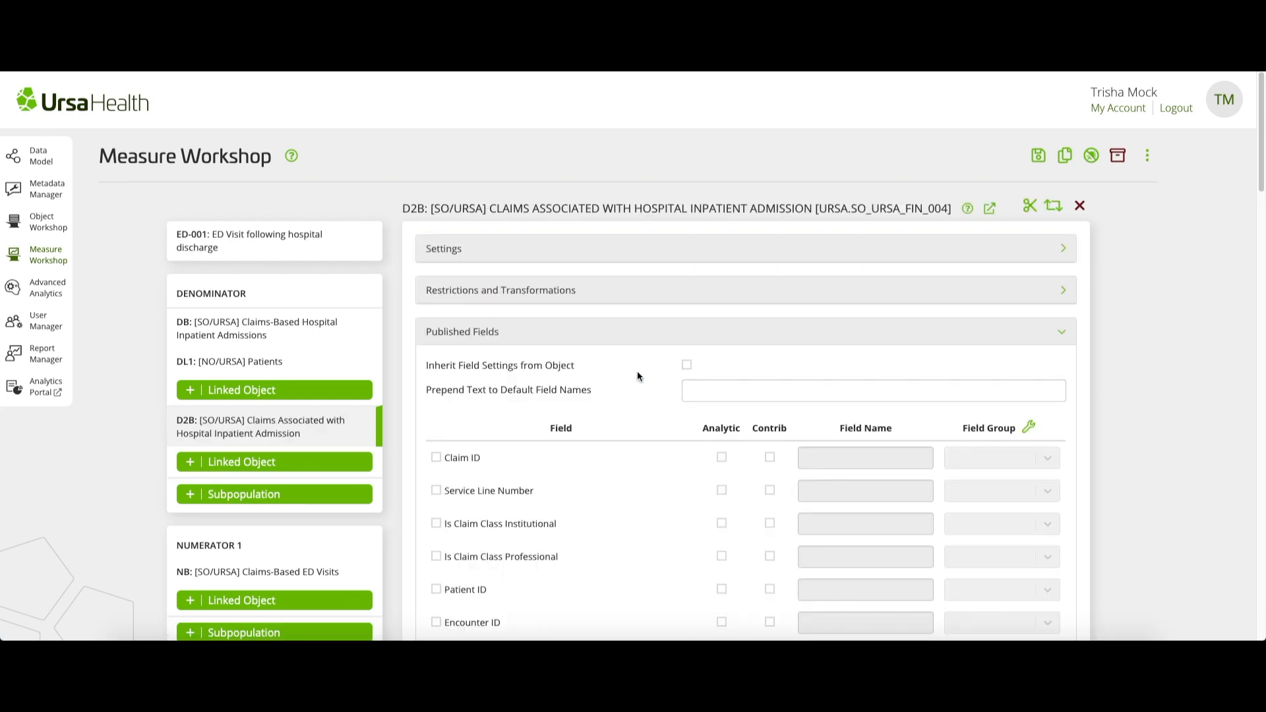
Publish the Patient ID, Encounter ID and Encounter Admit Date fields of the D2B claims object
scroll(637, 372, "down", 3)
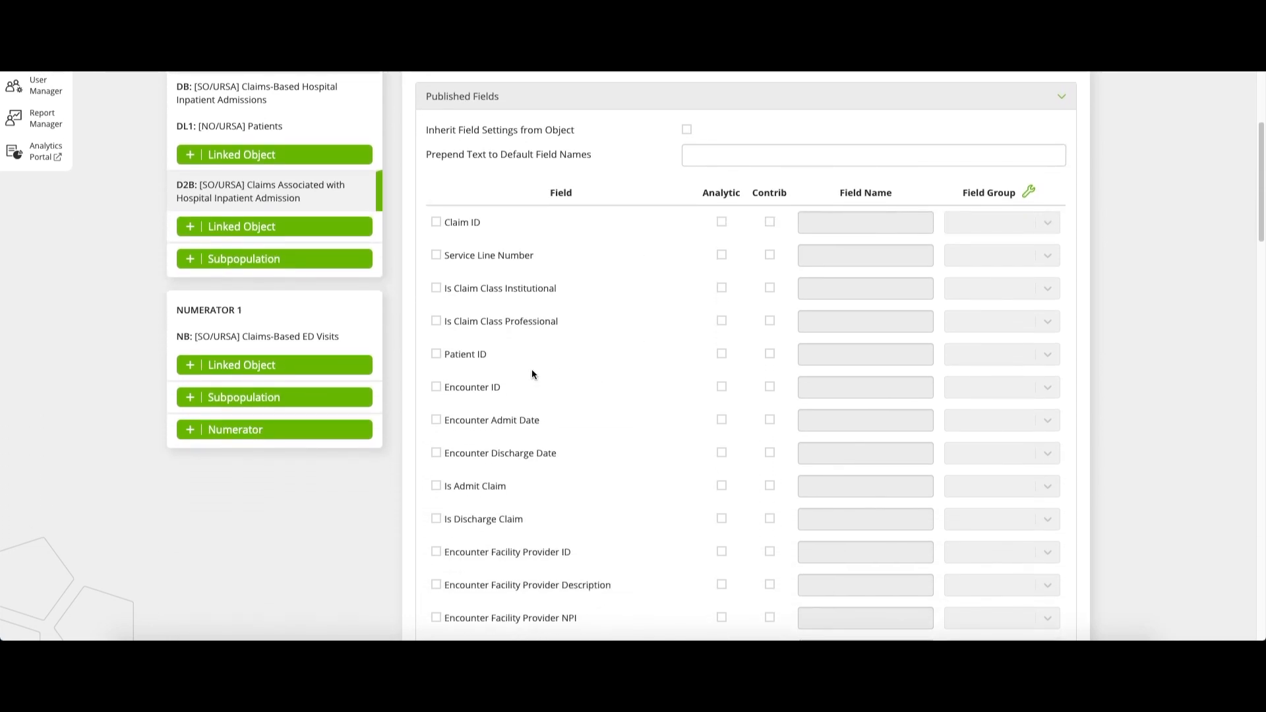
left_click(437, 355)
left_click(437, 388)
left_click(436, 421)
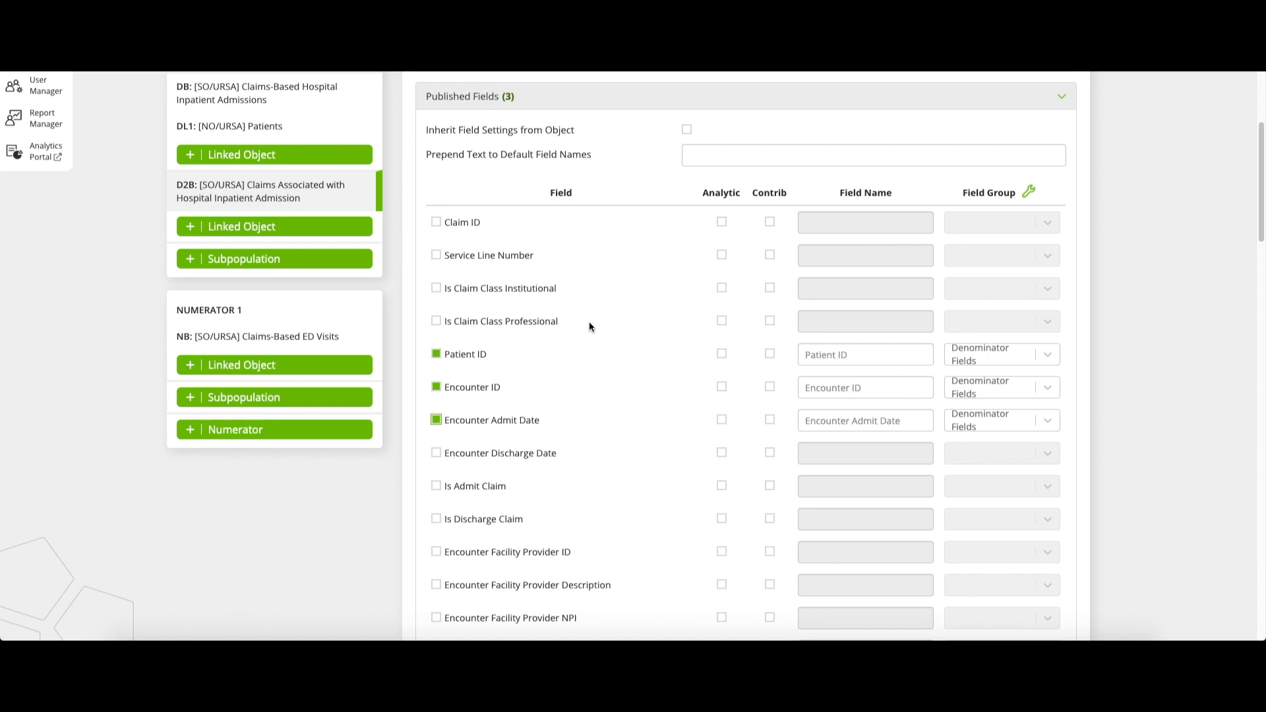
Align the denominator's Subpopulation 2 fields: D2B.Patient ID with DB.Patient ID, D2B.Encounter ID with DB.Encounter ID, and D2B.Encounter Admit Date with DB.Admit Date
scroll(588, 327, "up", 2)
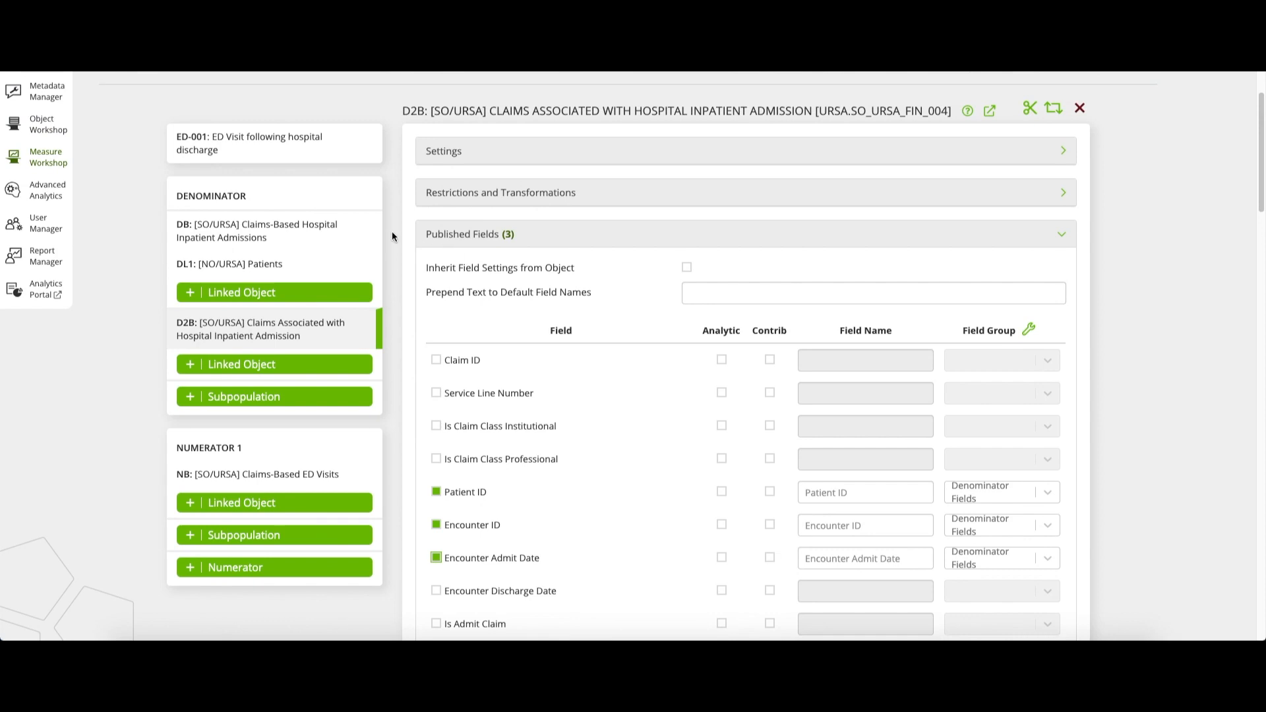
left_click(259, 195)
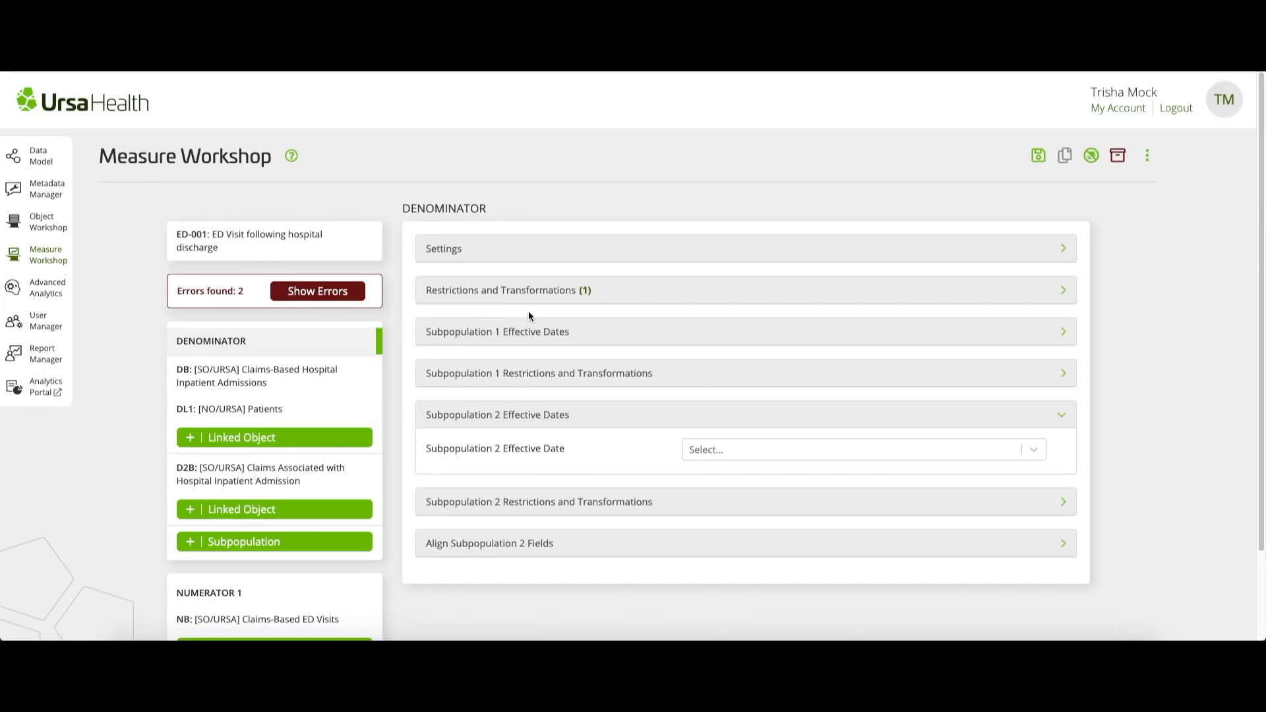
scroll(528, 315, "down", 1)
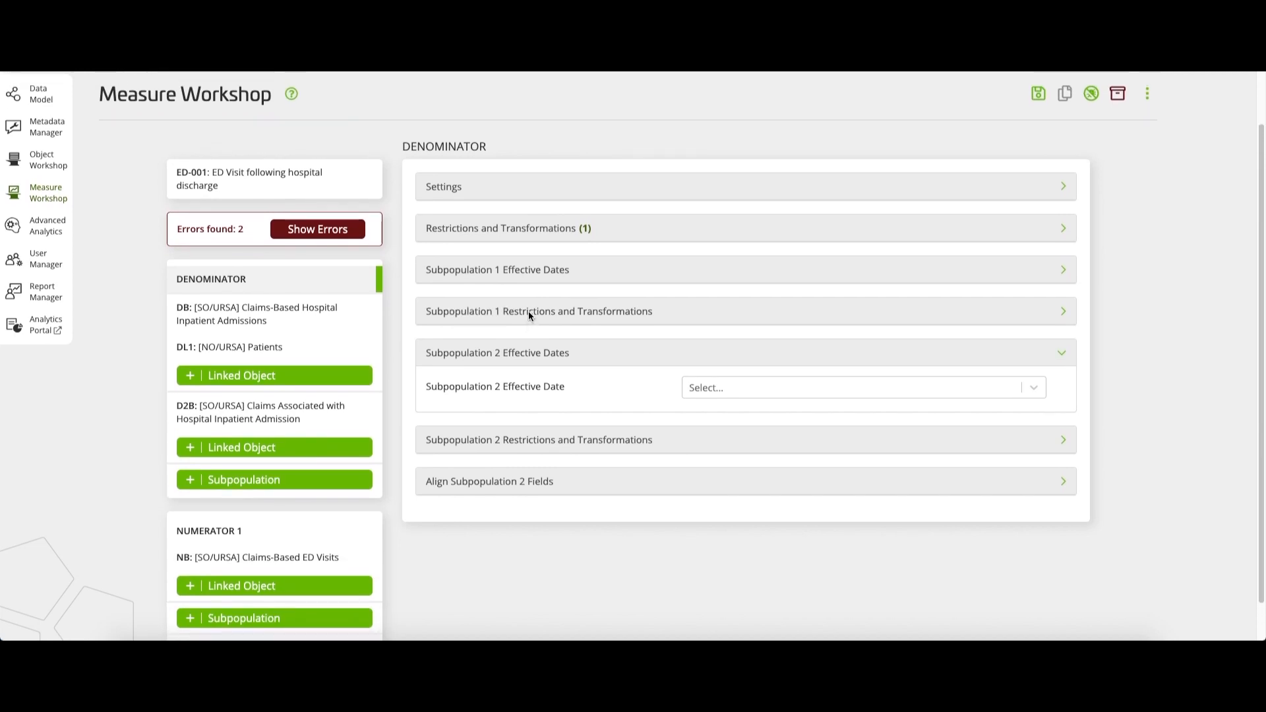
left_click(624, 356)
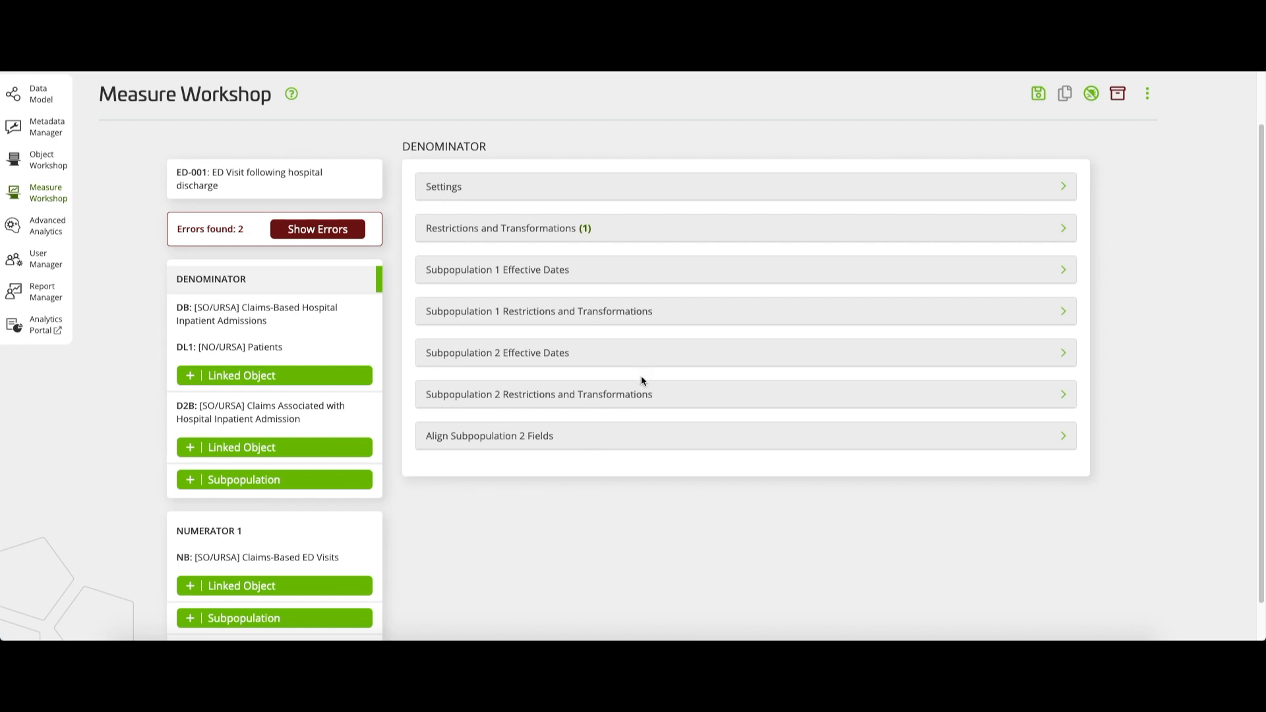
left_click(613, 441)
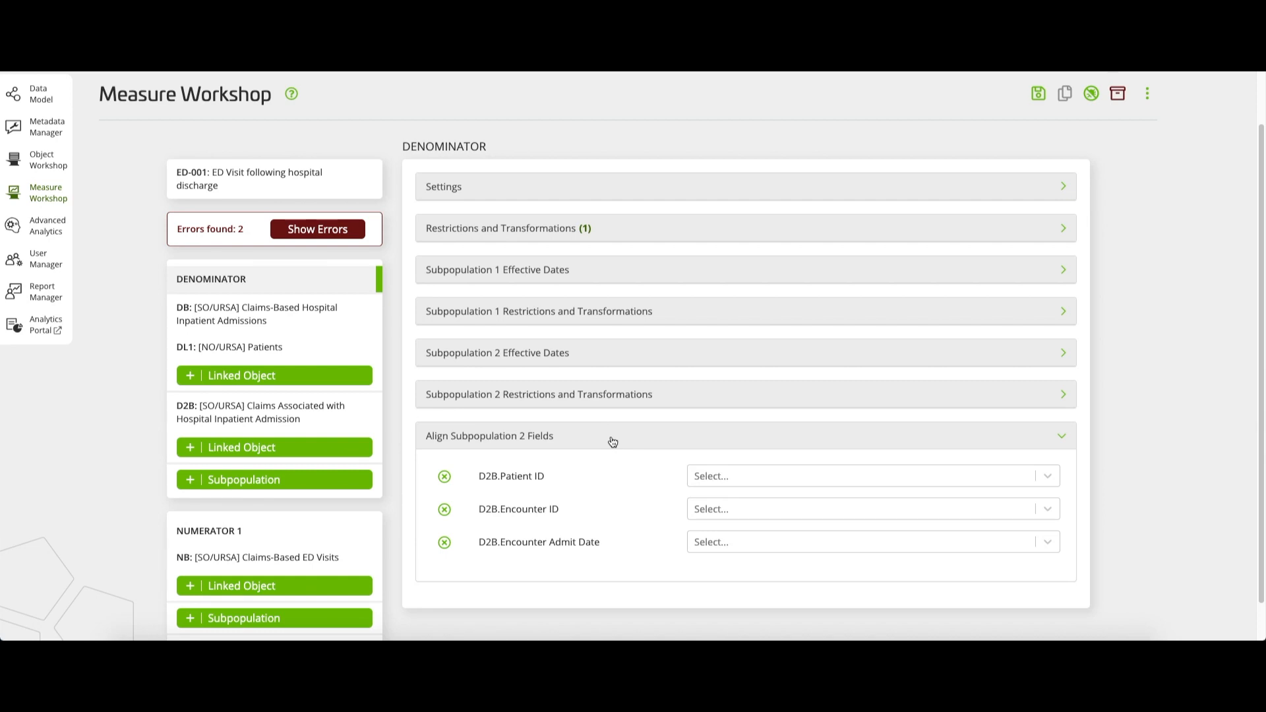
scroll(612, 441, "up", 1)
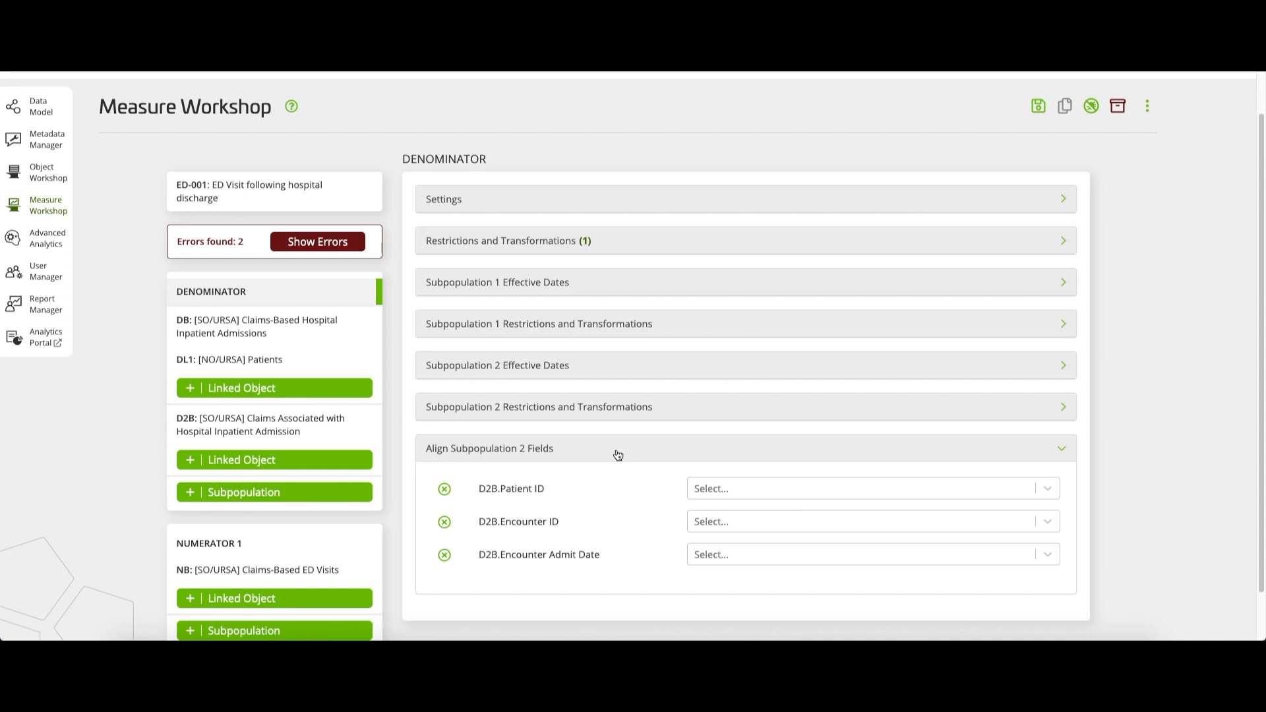
left_click(799, 488)
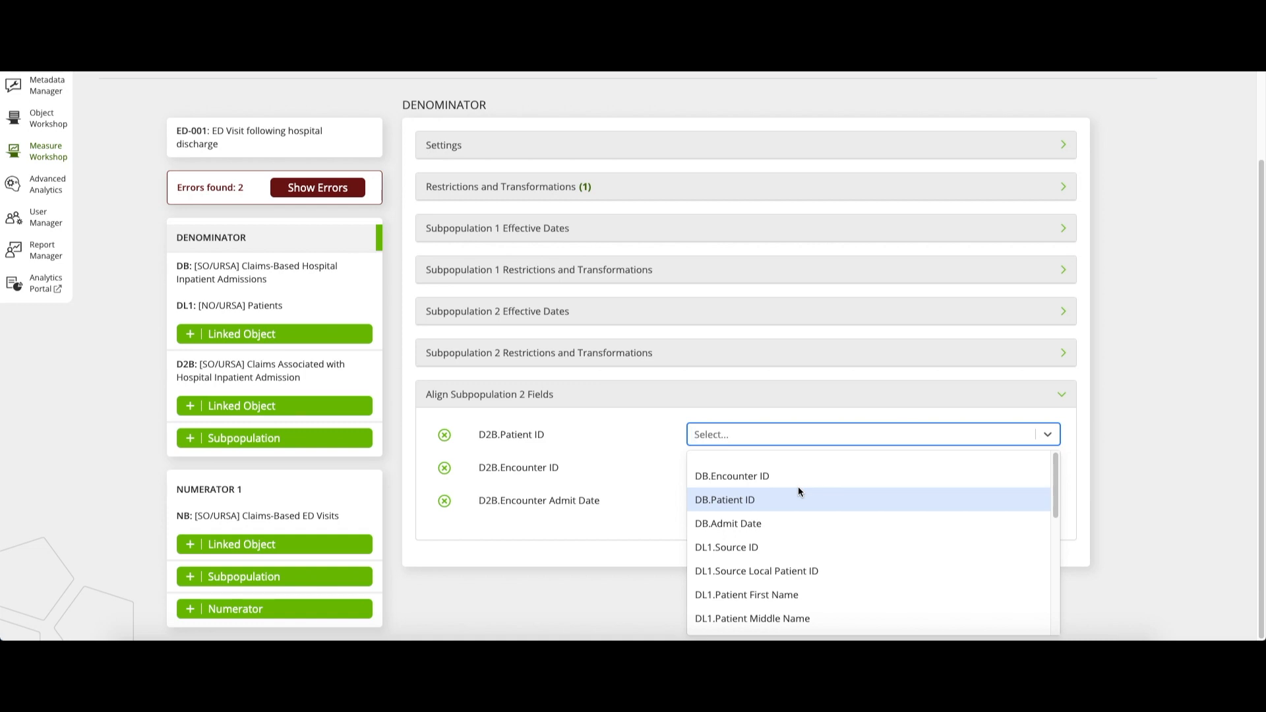
left_click(793, 502)
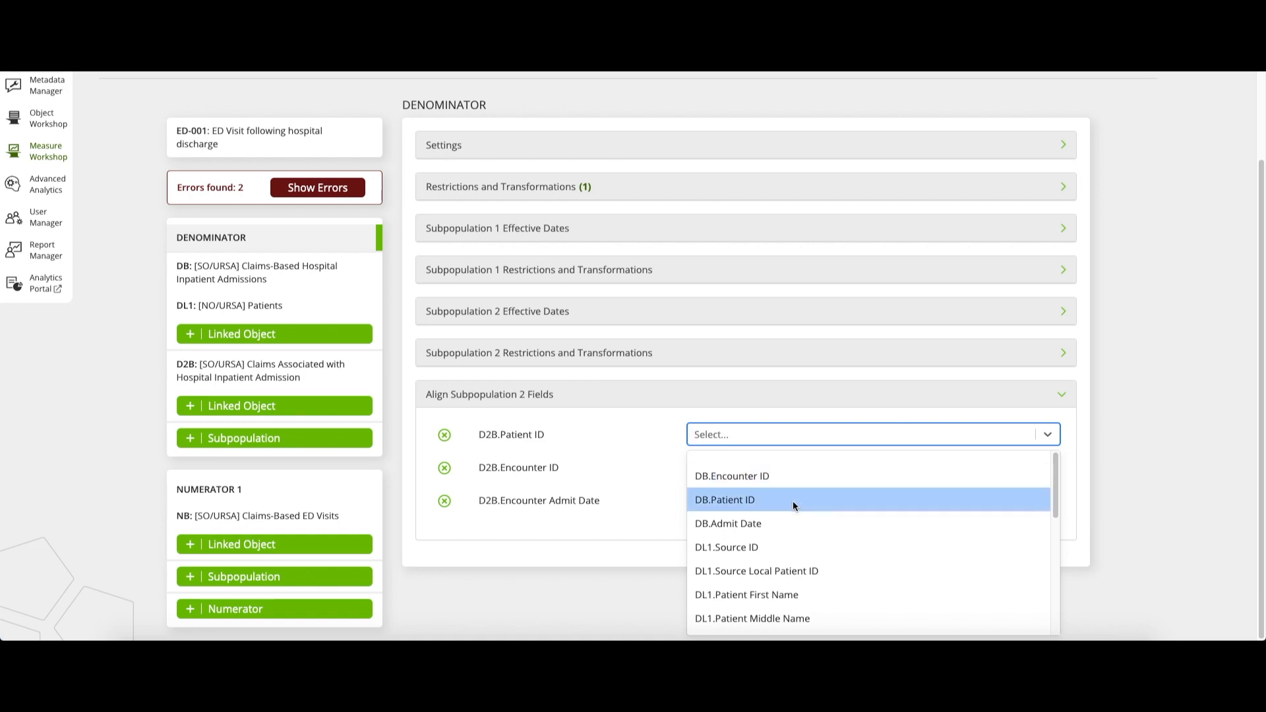
left_click(794, 467)
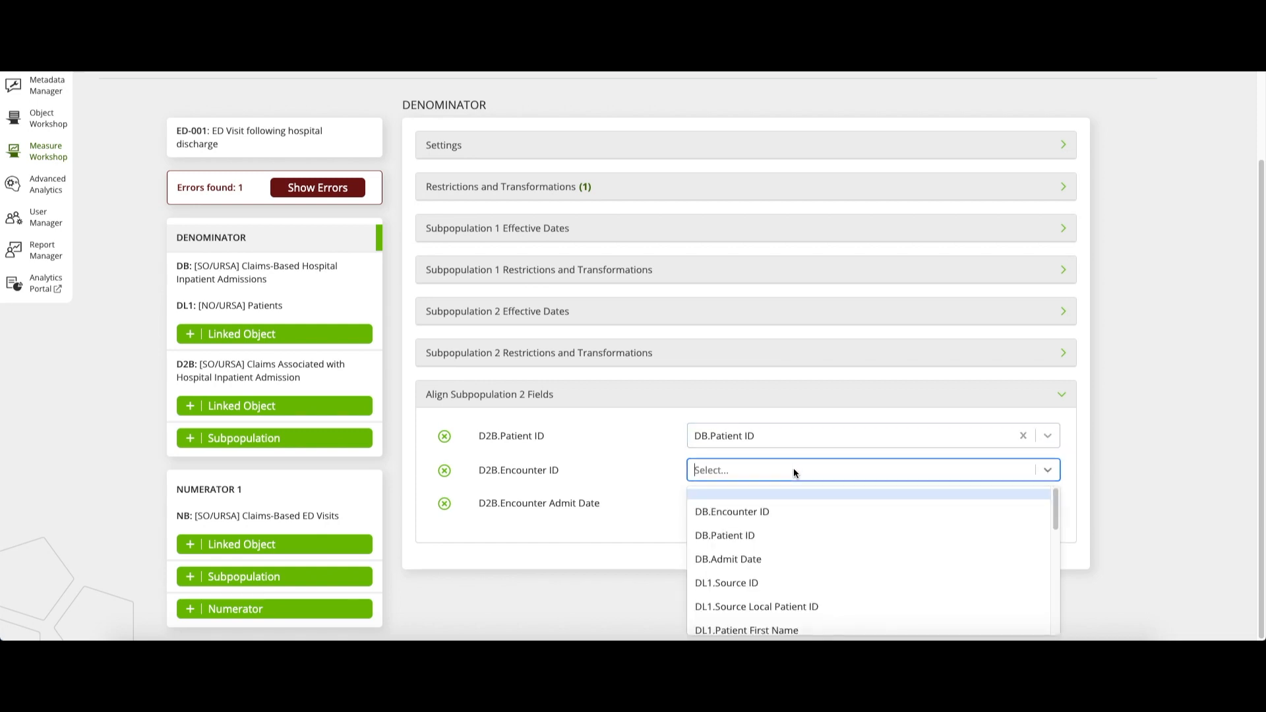
left_click(780, 509)
left_click(761, 550)
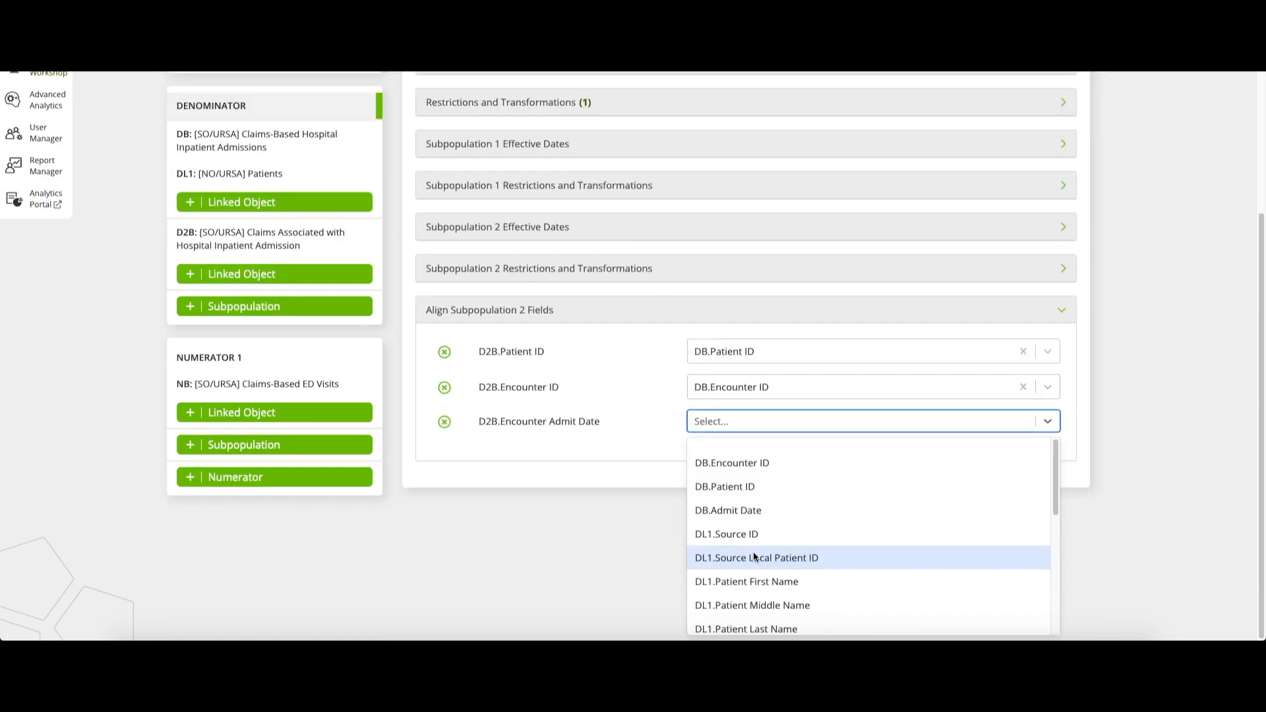
left_click(760, 509)
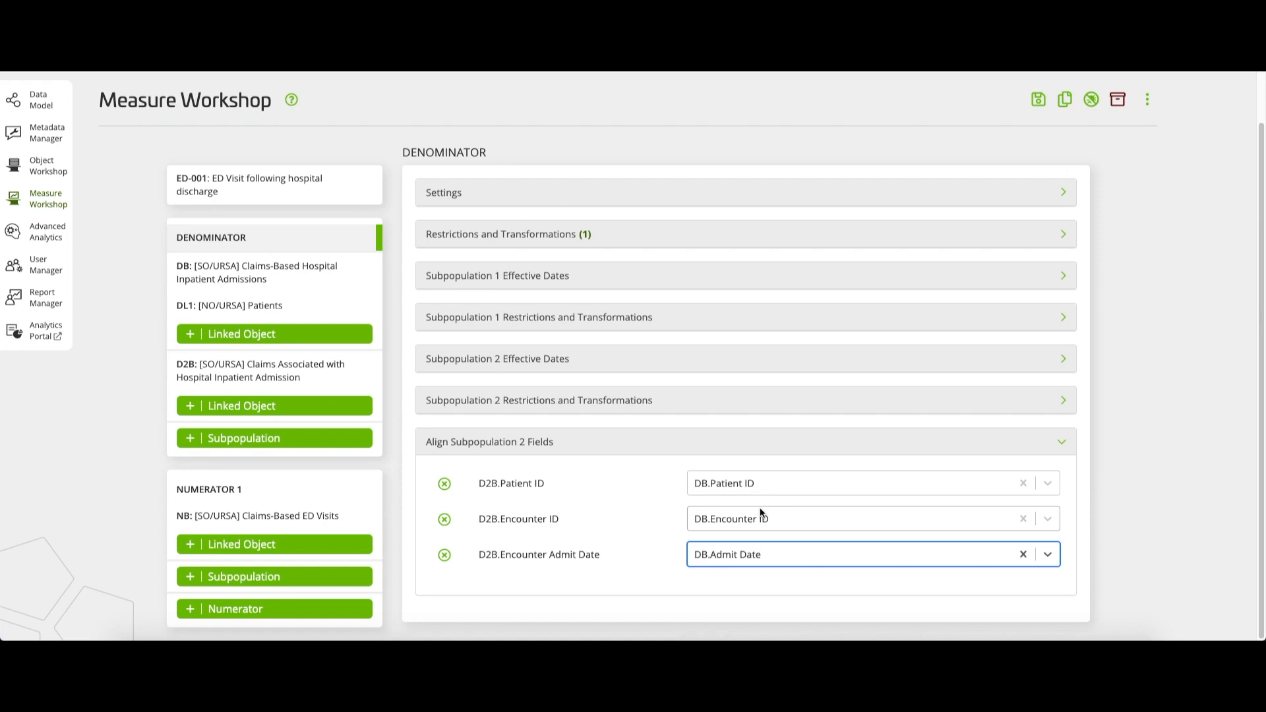
left_click(654, 523)
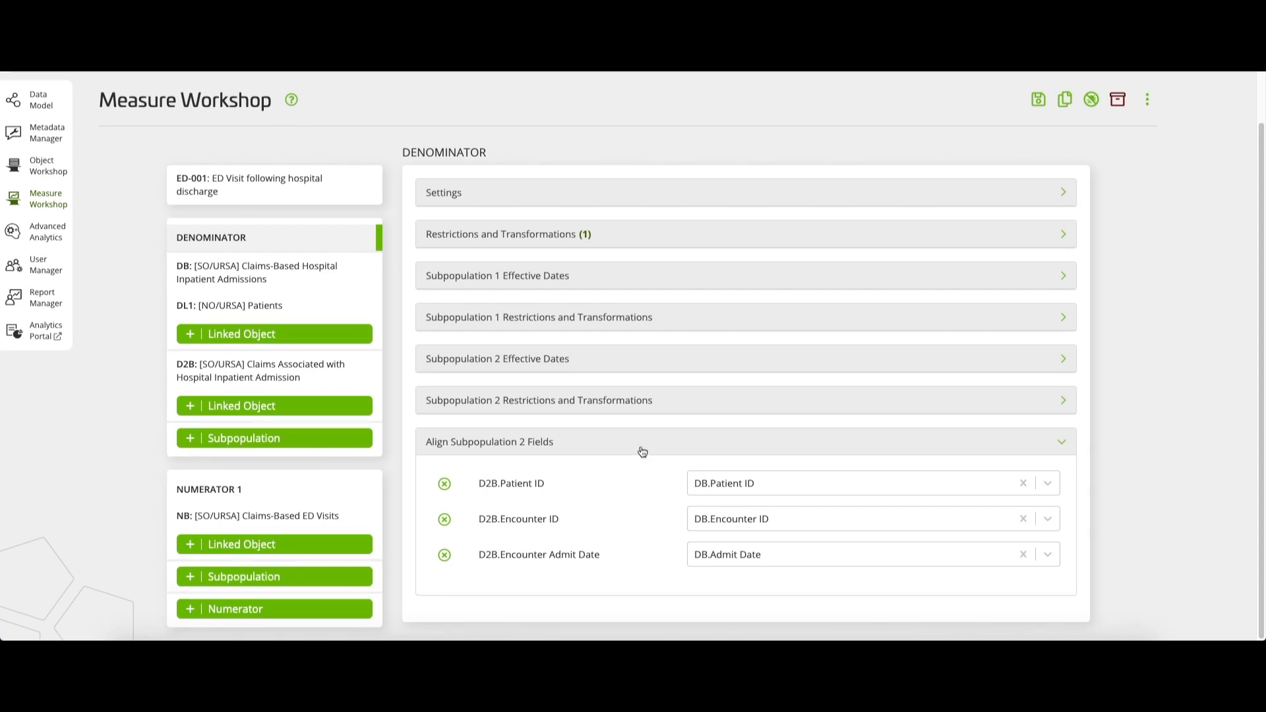
left_click(643, 452)
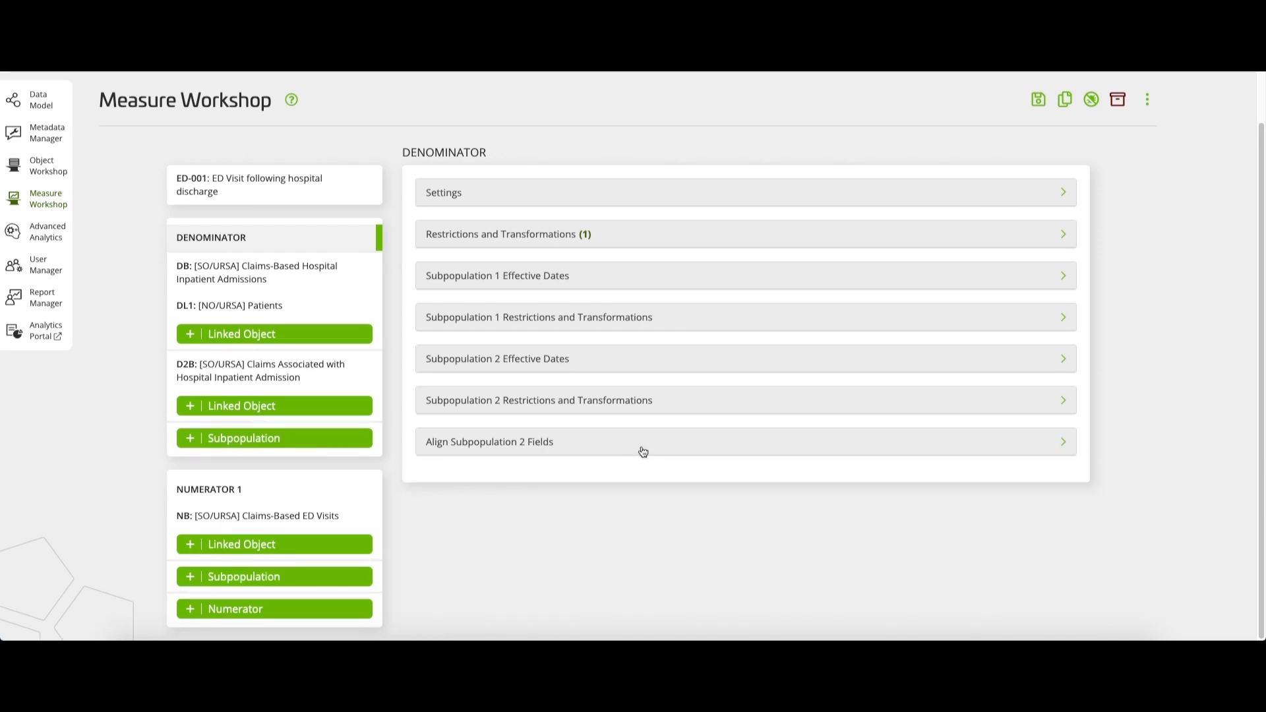